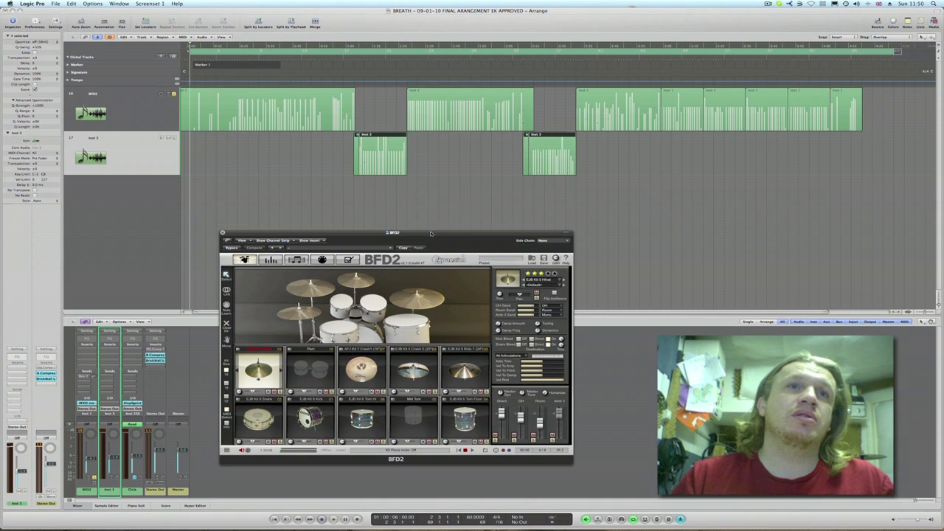
Step: Reposition the BFD2 plugin window over the arrangement: right, then up, then slightly up and right
drag(381, 234, 404, 233)
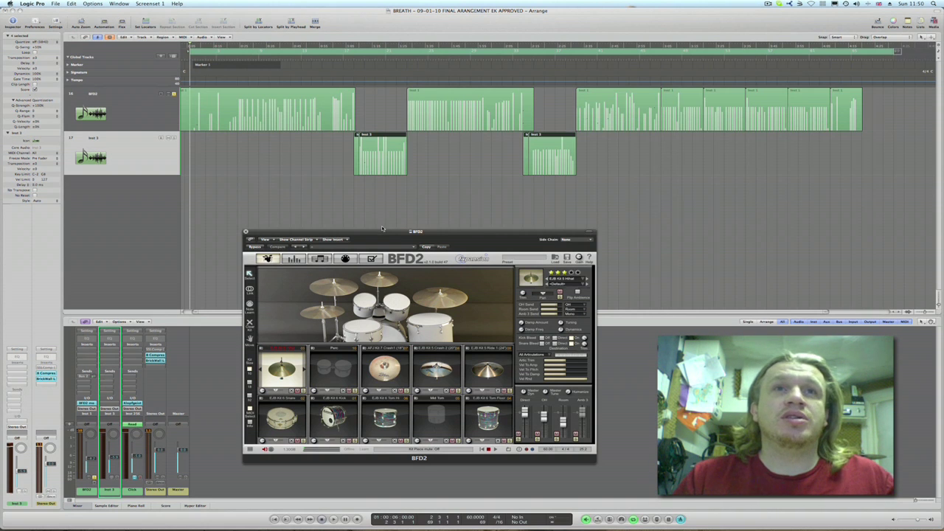
mouse_move(382, 233)
mouse_down()
mouse_move(385, 213)
mouse_move(370, 225)
mouse_up()
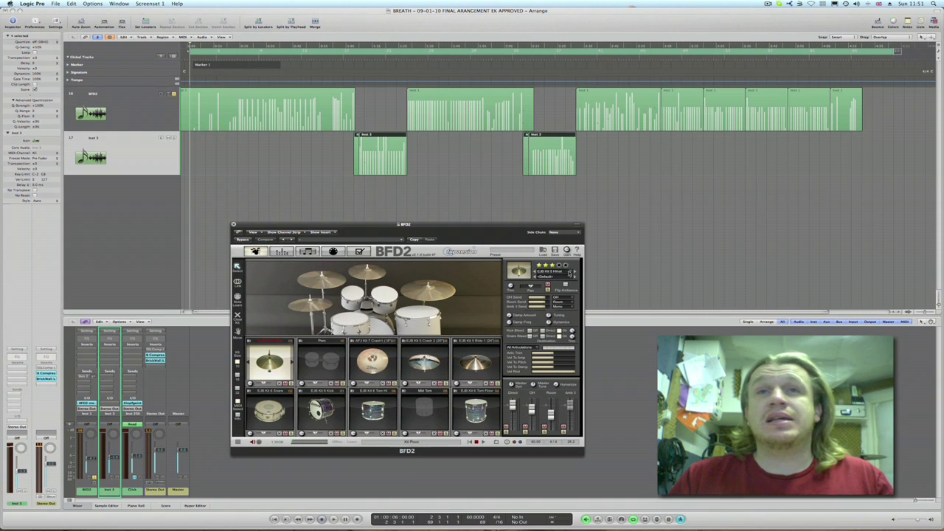
drag(495, 226, 501, 222)
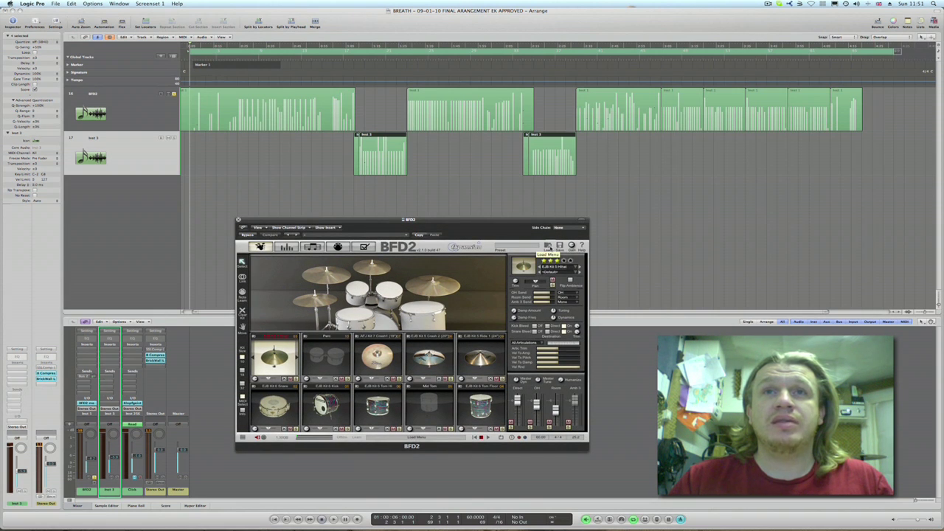
click(547, 246)
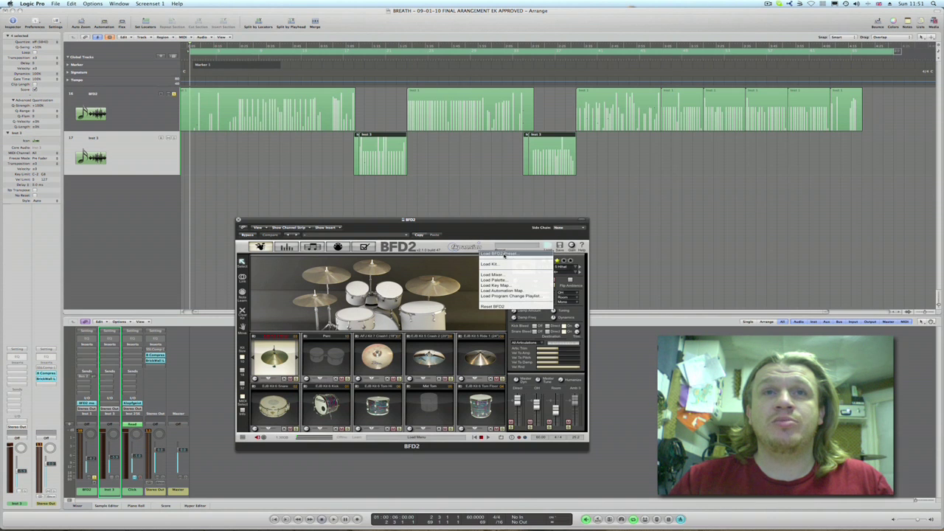
click(503, 256)
scroll(406, 369, down, 10)
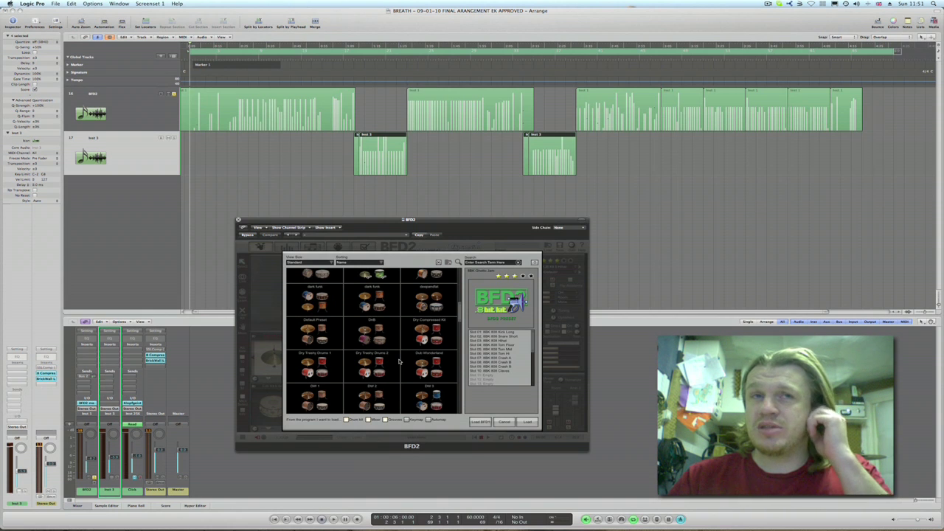
scroll(399, 361, up, 10)
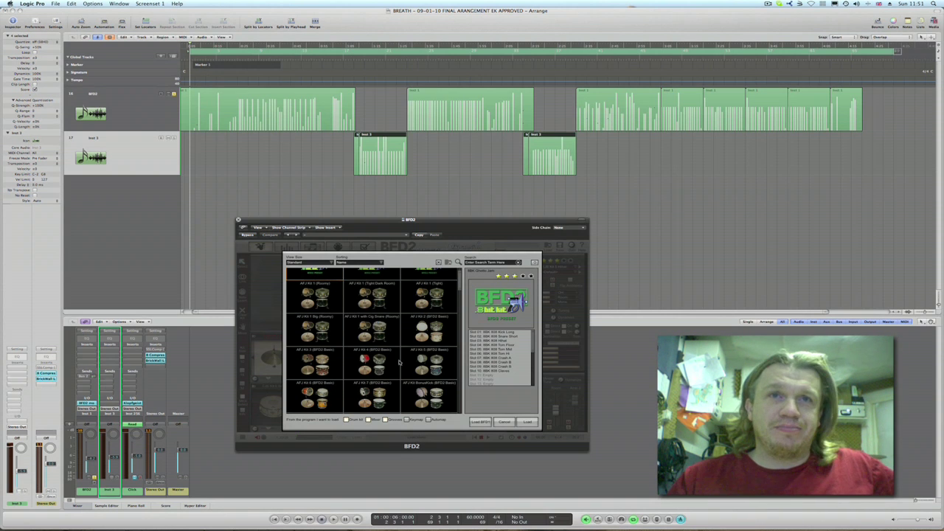
scroll(398, 362, down, 2)
scroll(398, 361, down, 1)
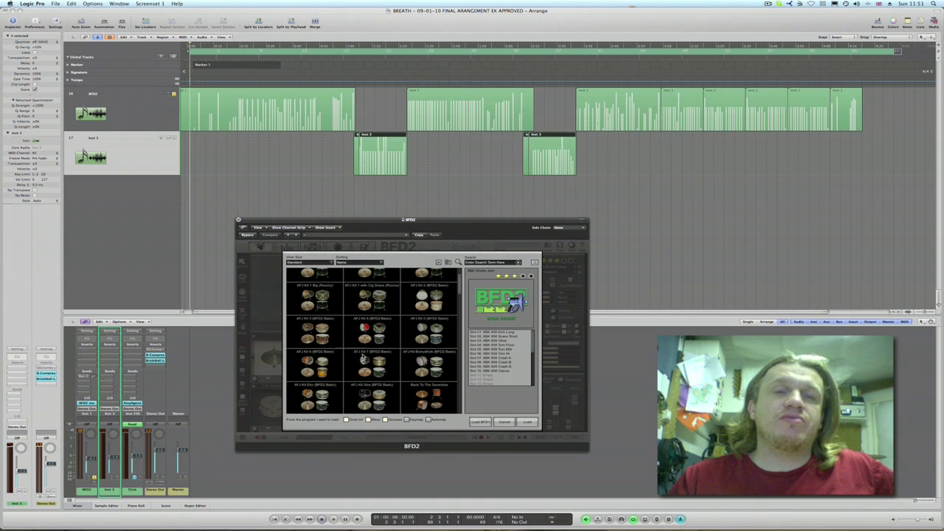
scroll(389, 341, down, 2)
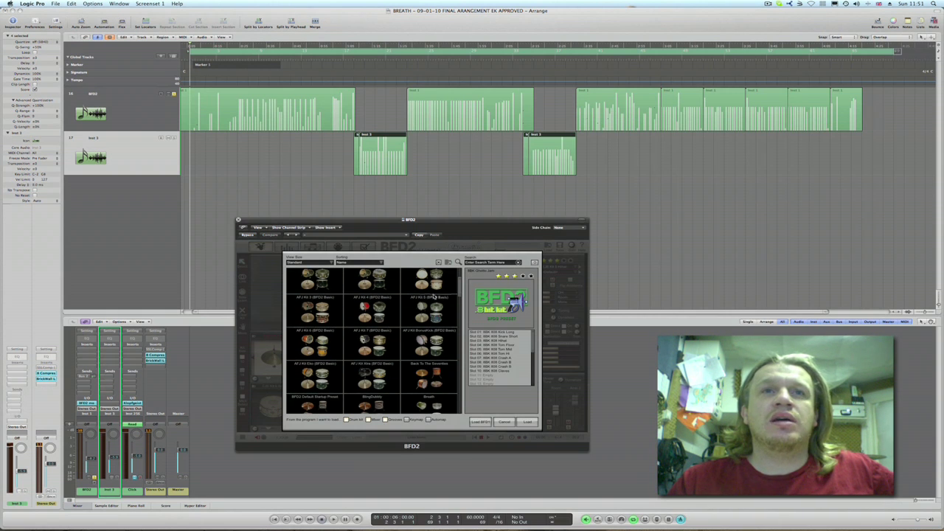
scroll(404, 353, down, 6)
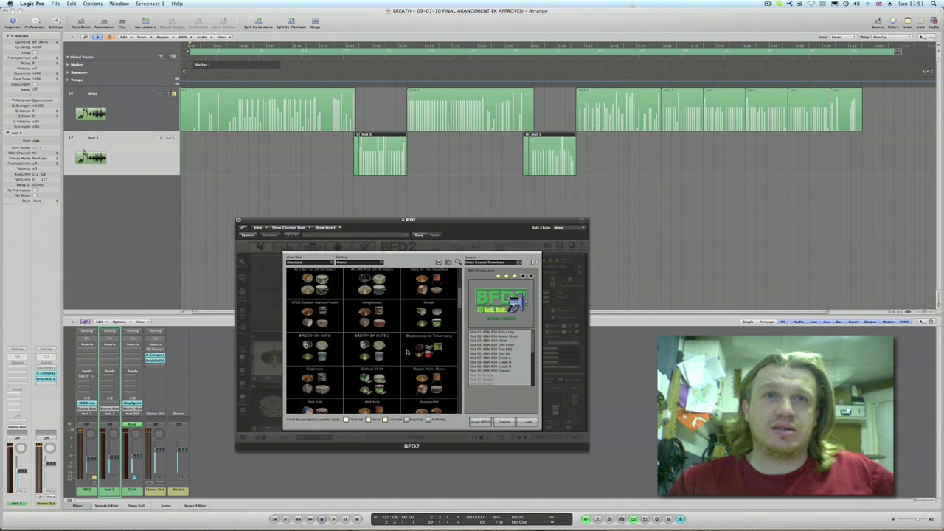
scroll(348, 352, down, 10)
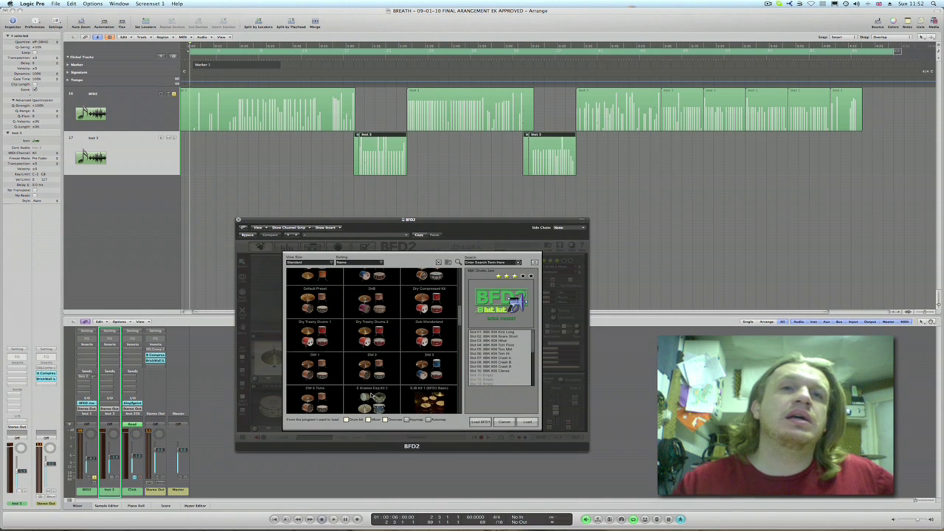
scroll(399, 385, down, 3)
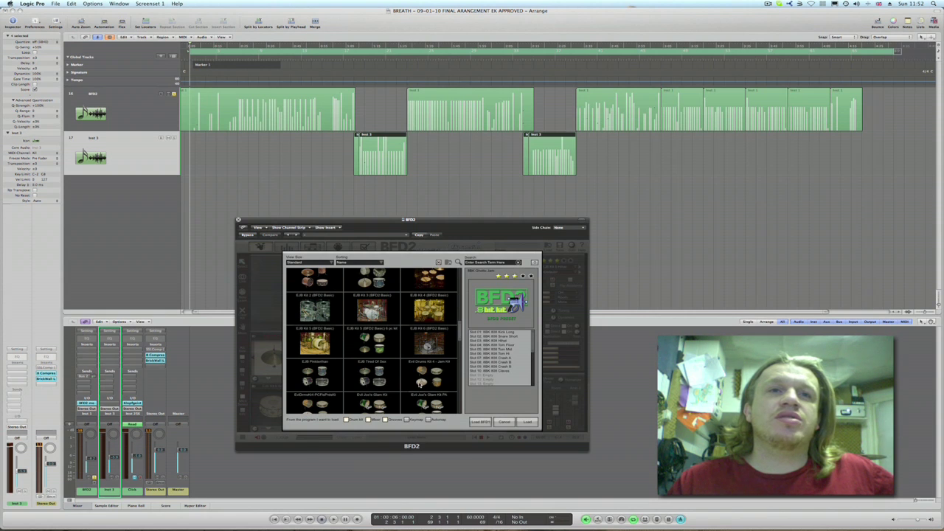
scroll(423, 372, down, 4)
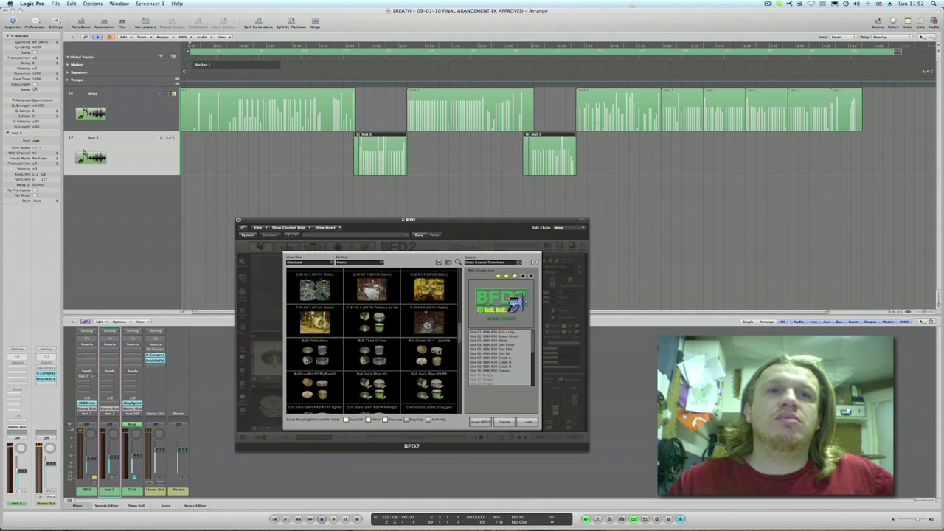
scroll(424, 356, down, 4)
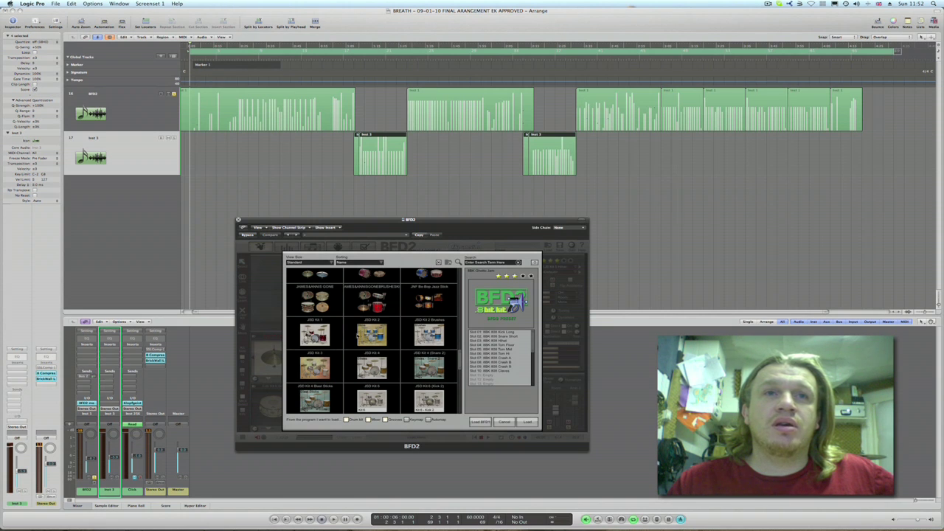
Step: Close the preset browser, open the kick drum browser and scroll through the kick list
click(503, 423)
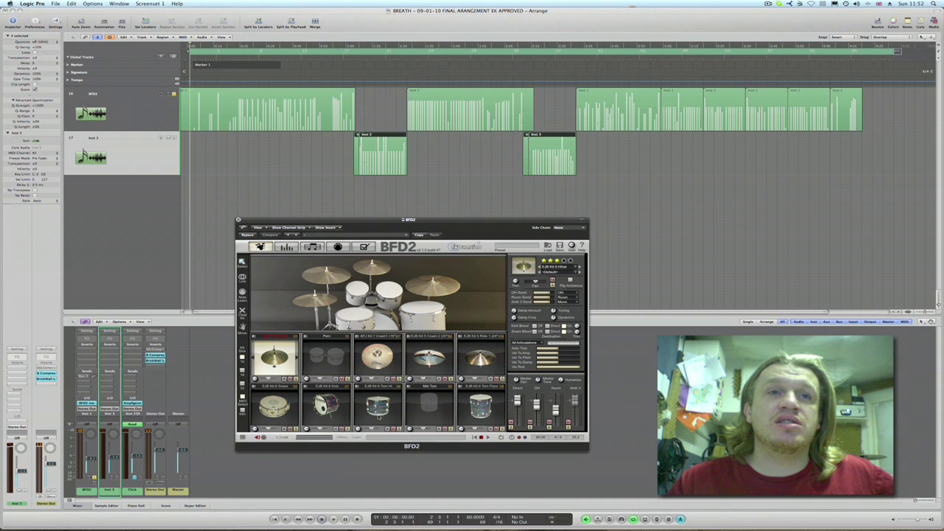
double_click(326, 405)
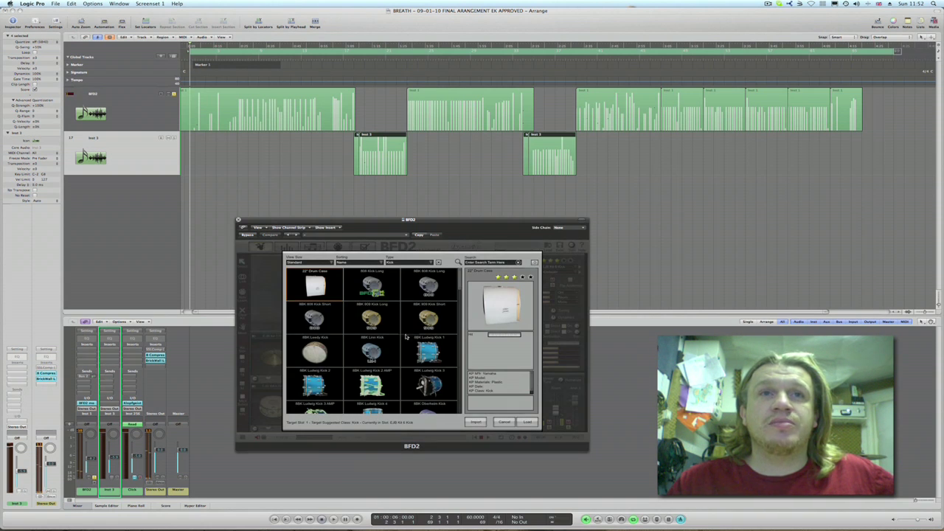
scroll(406, 331, down, 1)
scroll(406, 331, down, 10)
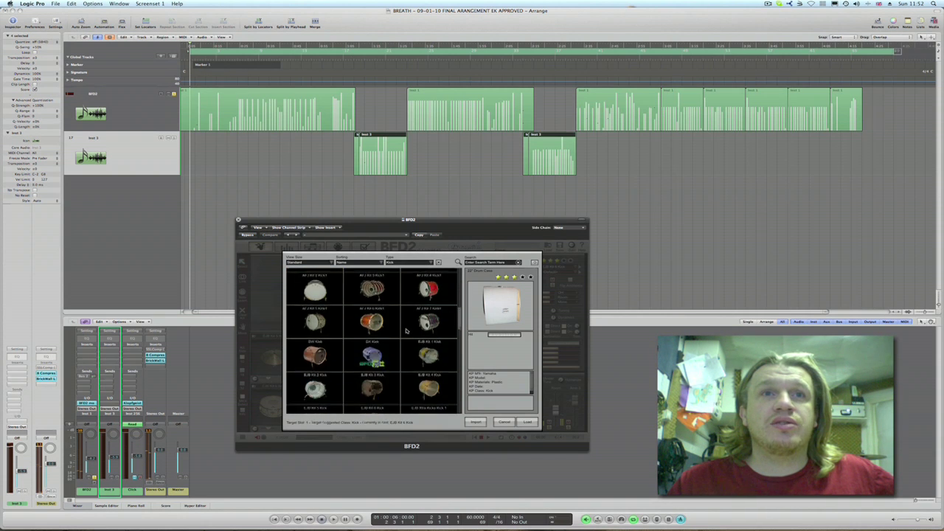
scroll(405, 331, down, 10)
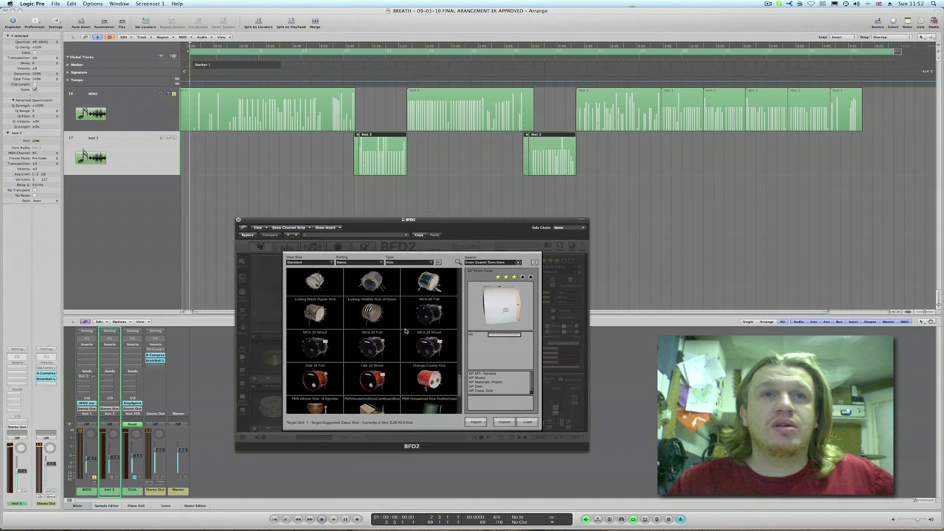
scroll(405, 331, up, 5)
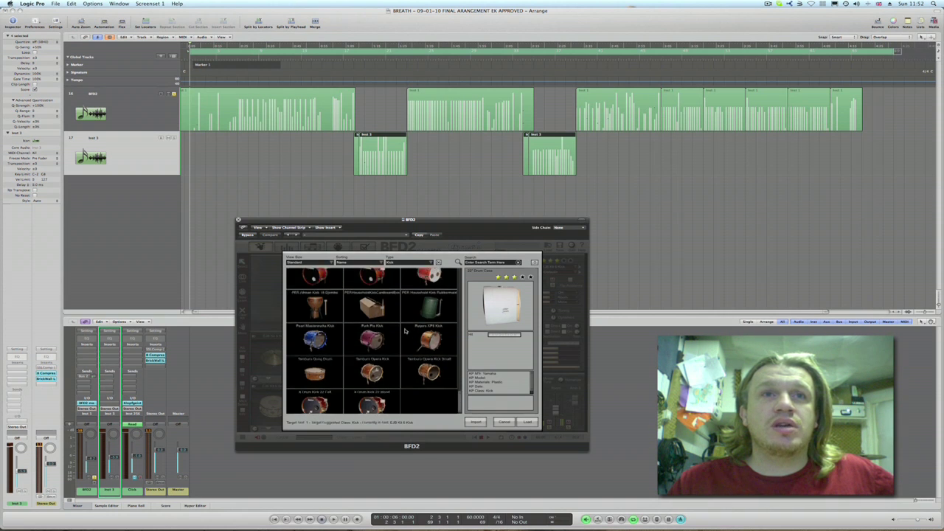
scroll(405, 331, up, 8)
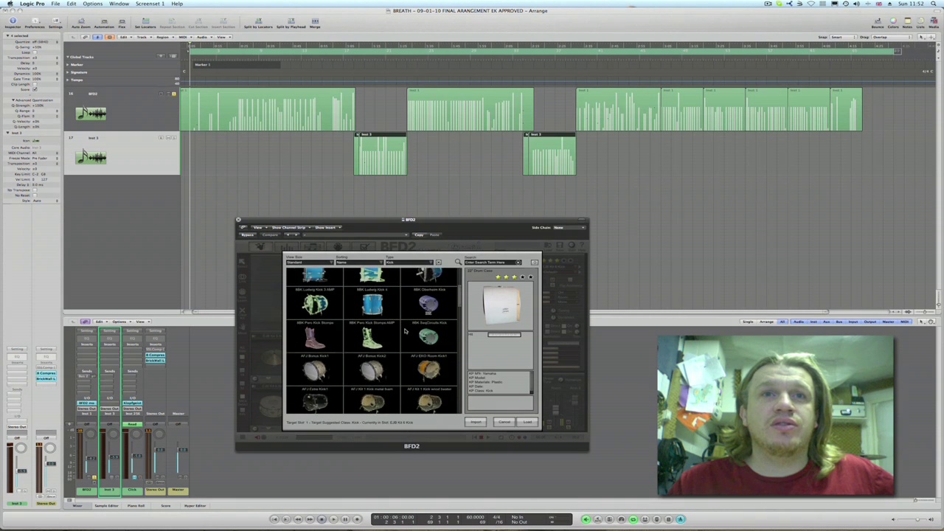
Step: Scroll the kick list back to the top and cancel without loading a different kick
scroll(405, 331, down, 15)
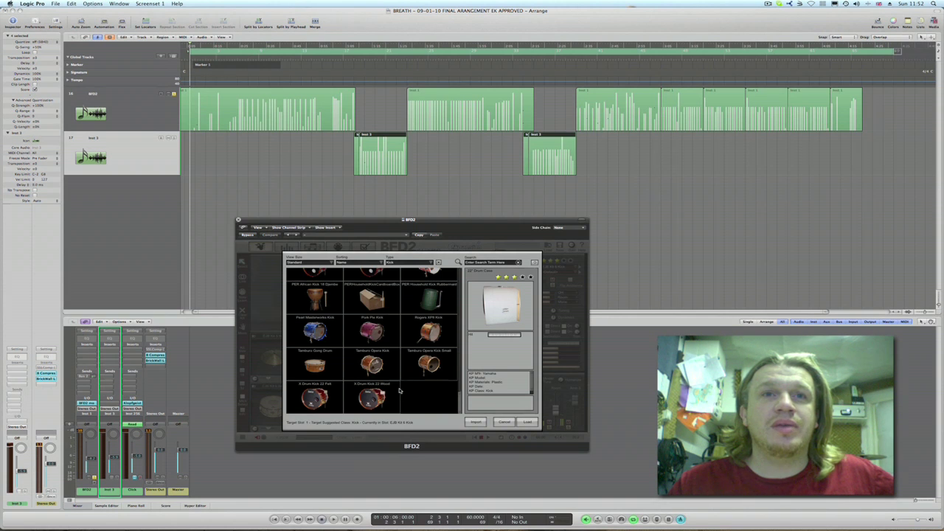
scroll(398, 390, up, 2)
scroll(399, 390, down, 3)
scroll(399, 390, up, 4)
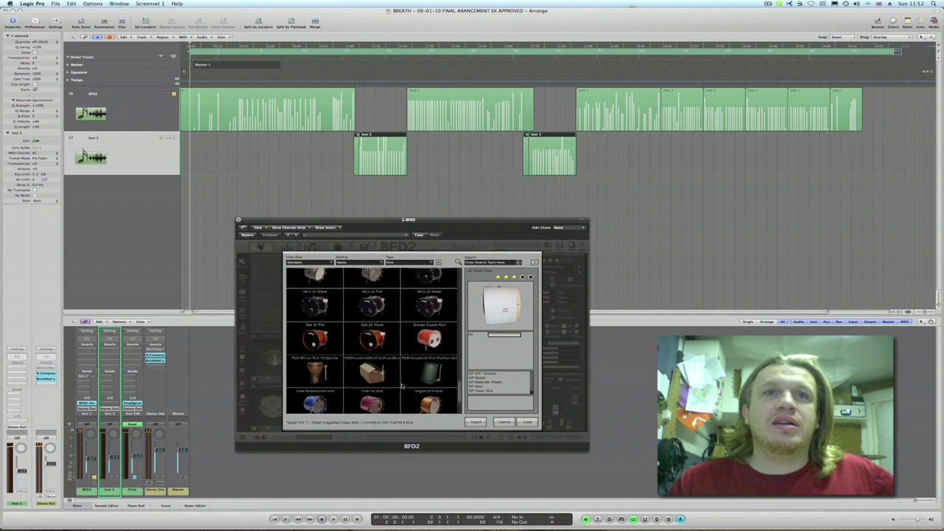
scroll(358, 382, up, 4)
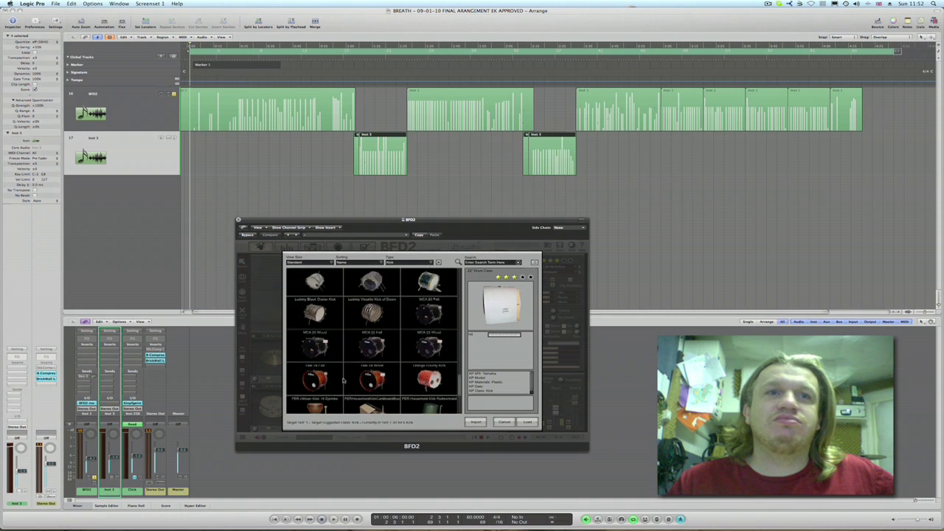
scroll(343, 381, up, 10)
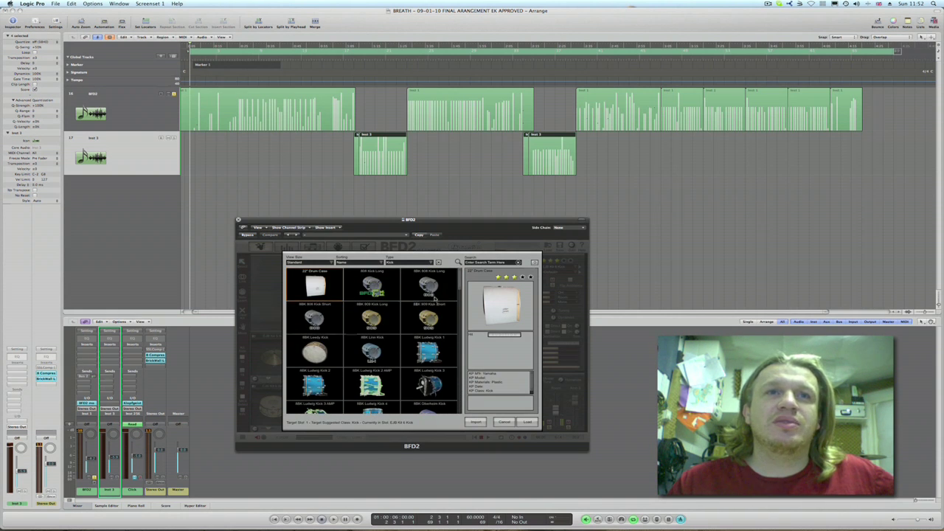
click(509, 422)
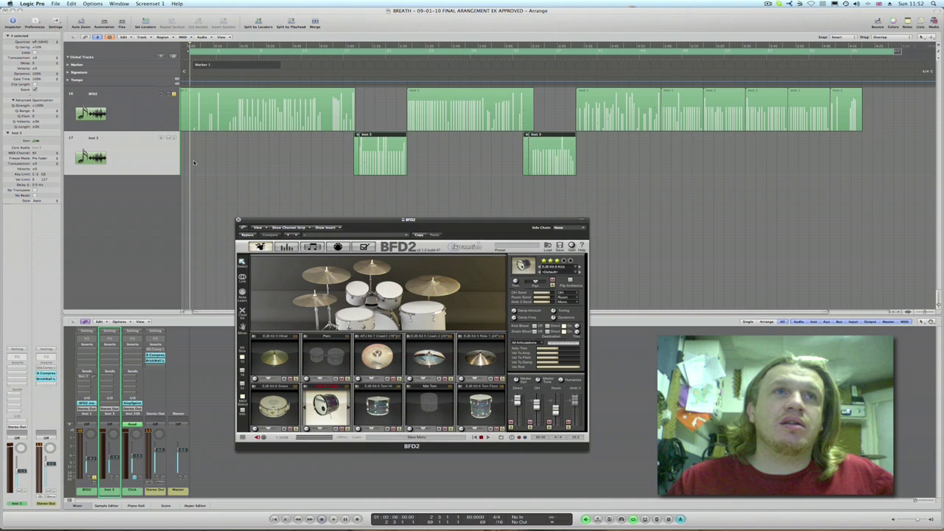
Step: Start playback so the MIDI track triggers the loaded BFD2 kit
key(space)
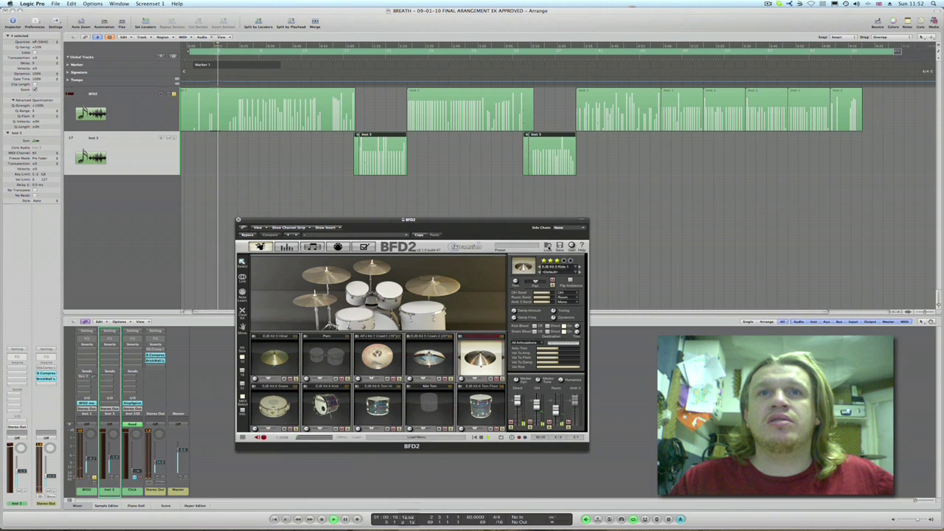
Step: Switch BFD2 to the Grooves page, then to the Keymapping/Automation page
click(312, 247)
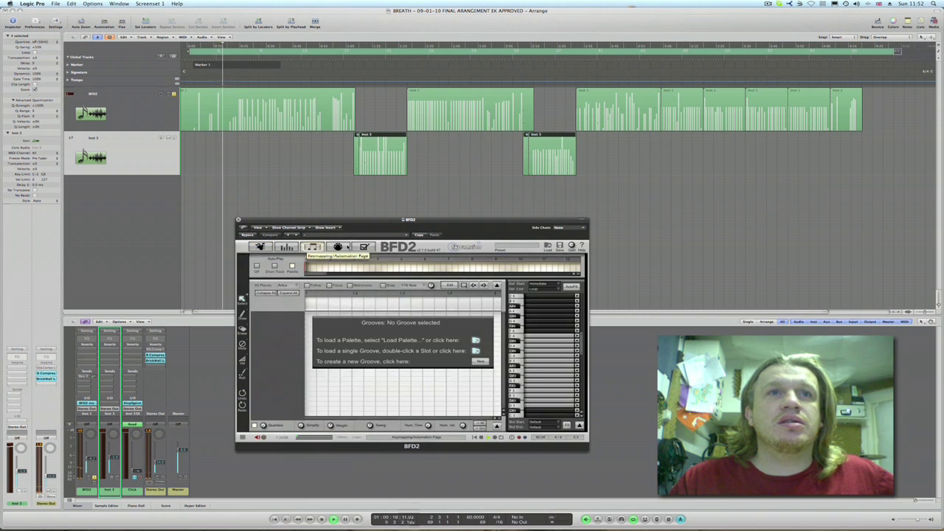
click(338, 246)
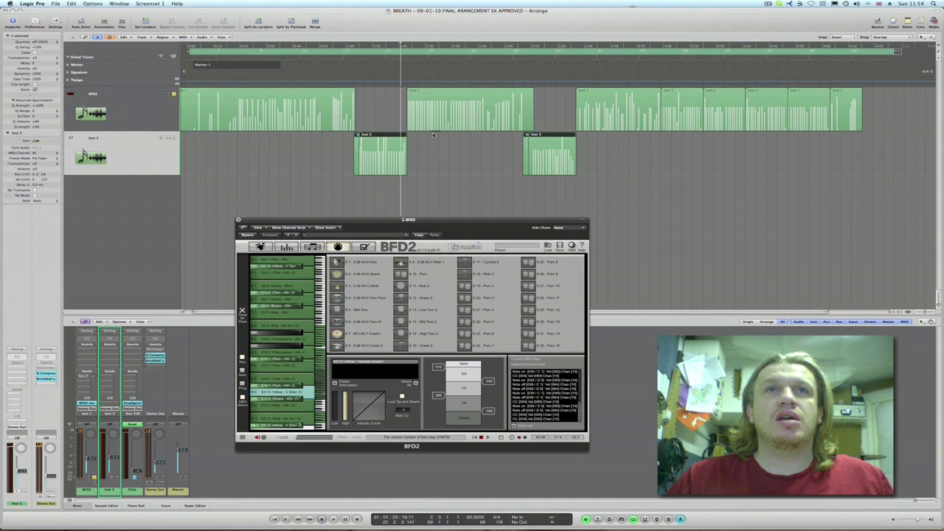
Step: Select the Inst 1 track, recall Screenset 2's Hyper Editor and select the Foot Control lane
click(298, 123)
key(2)
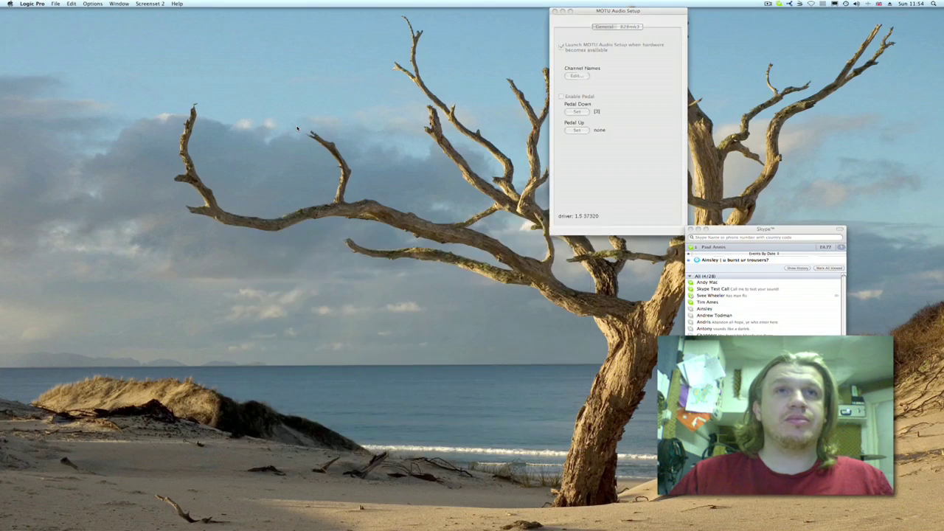
scroll(176, 144, up, 3)
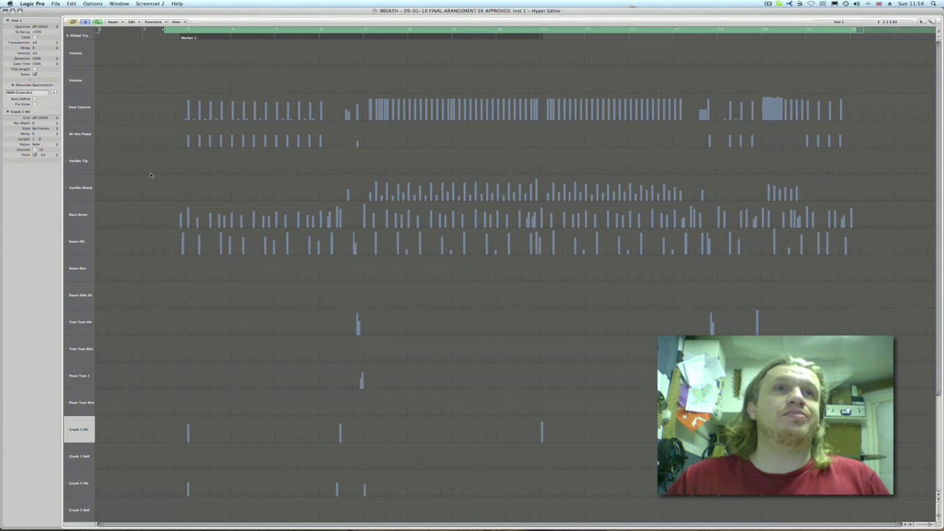
click(80, 109)
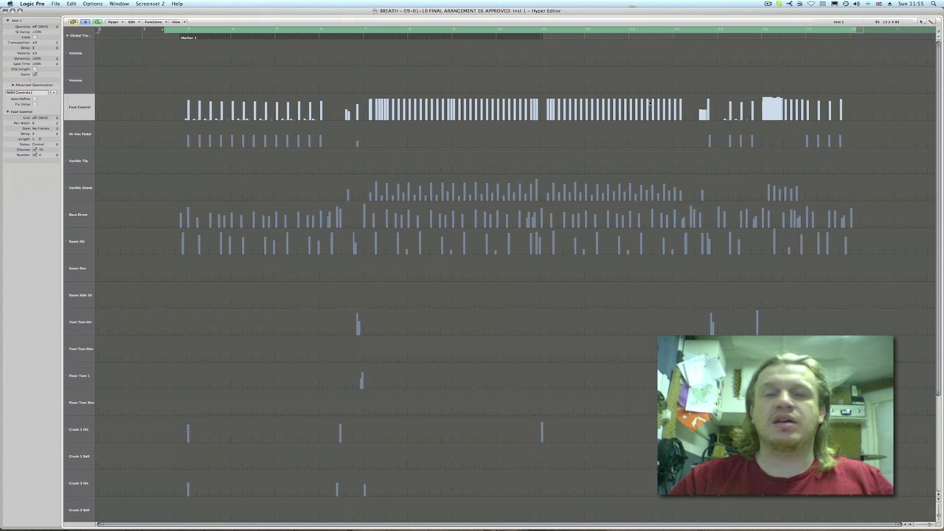
click(80, 138)
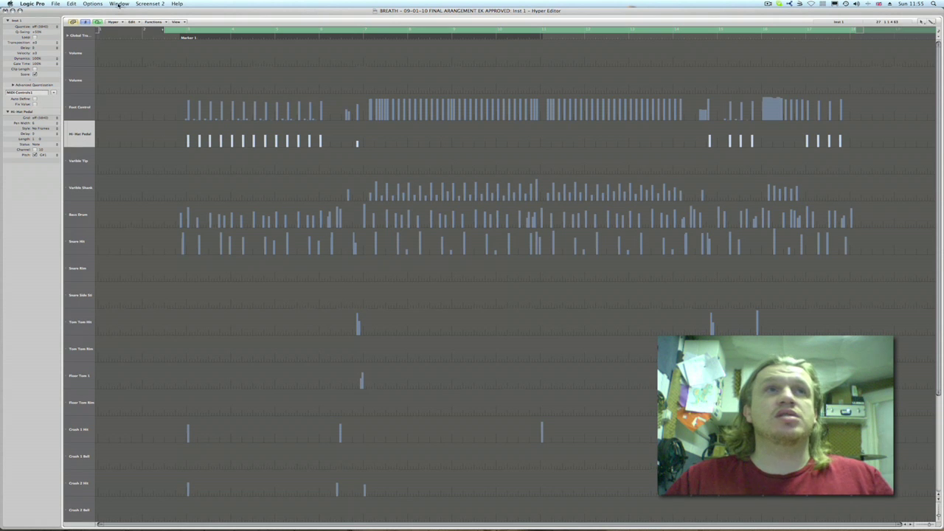
mouse_move(171, 37)
mouse_down()
mouse_move(163, 37)
mouse_move(172, 41)
mouse_up()
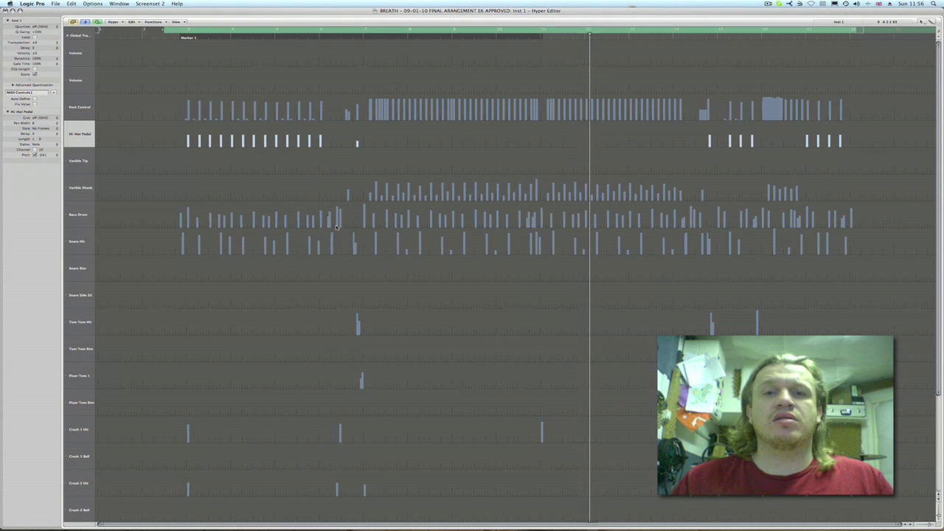
scroll(625, 314, down, 5)
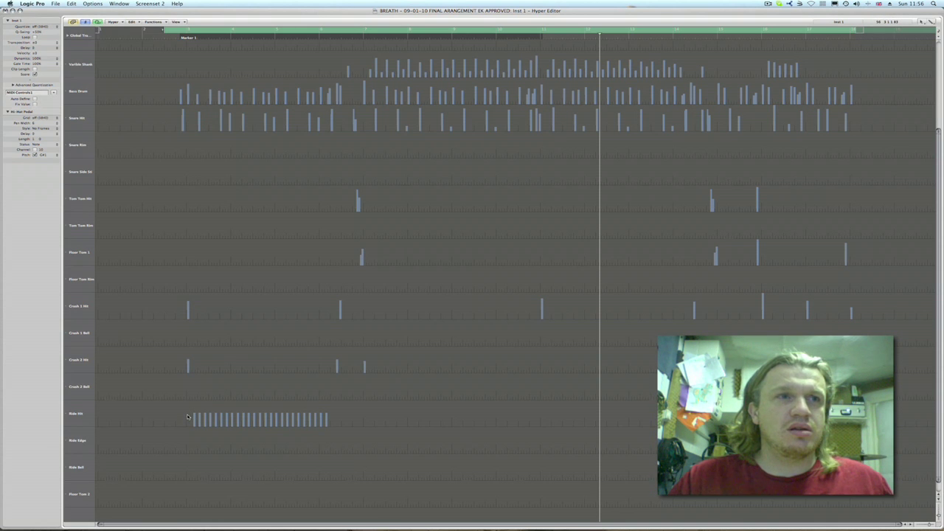
drag(187, 417, 291, 424)
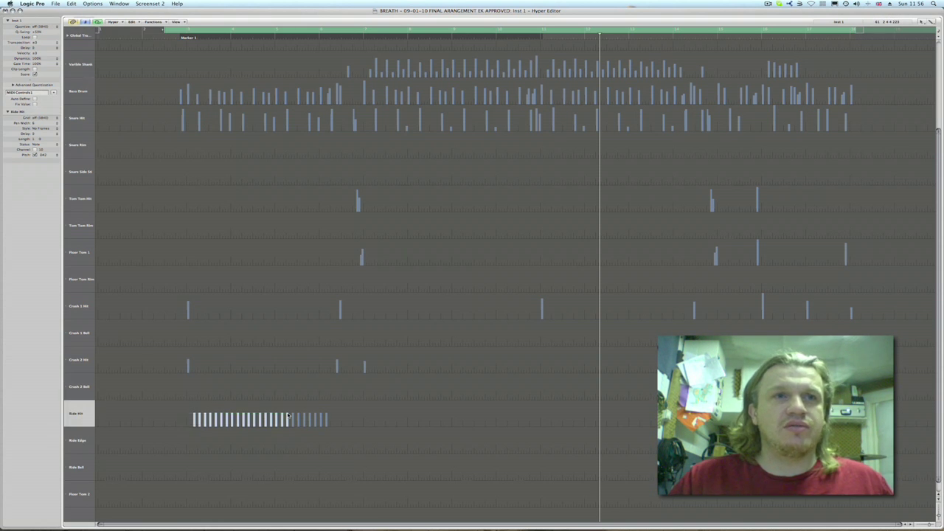
click(195, 418)
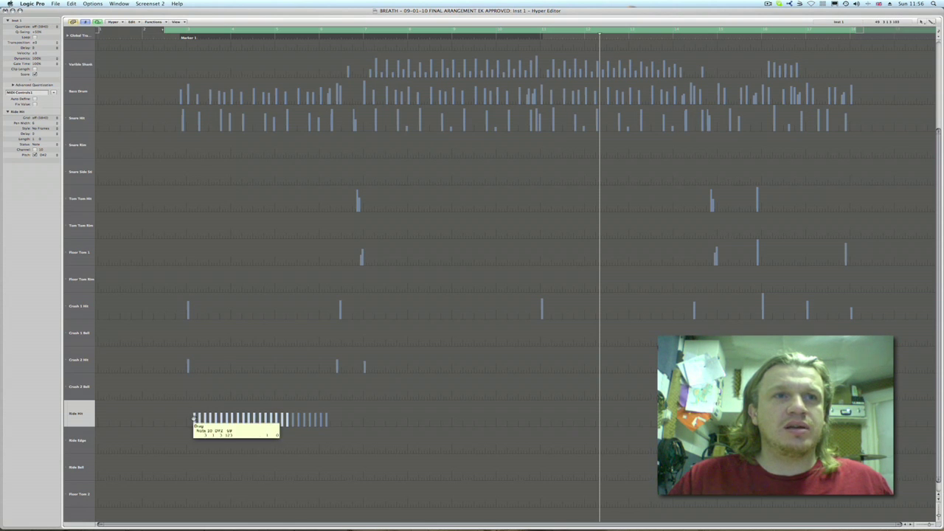
drag(193, 417, 191, 437)
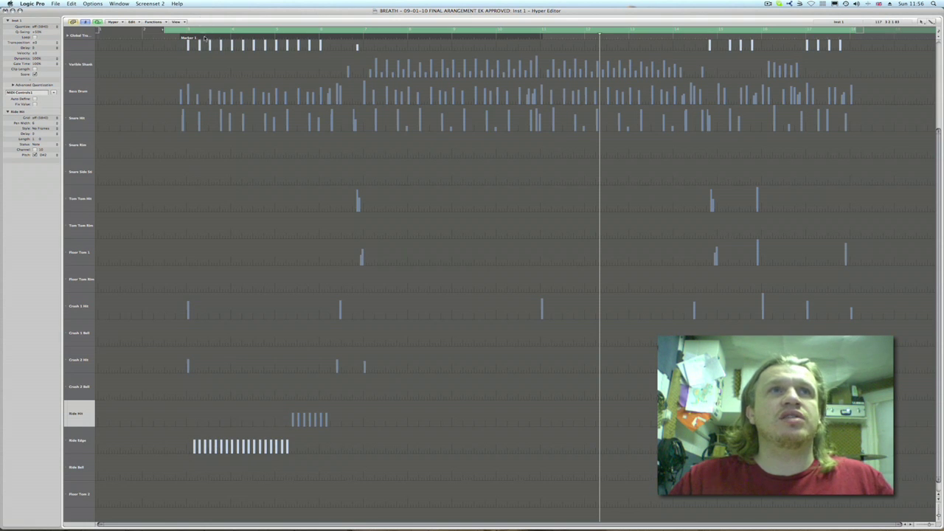
key(space)
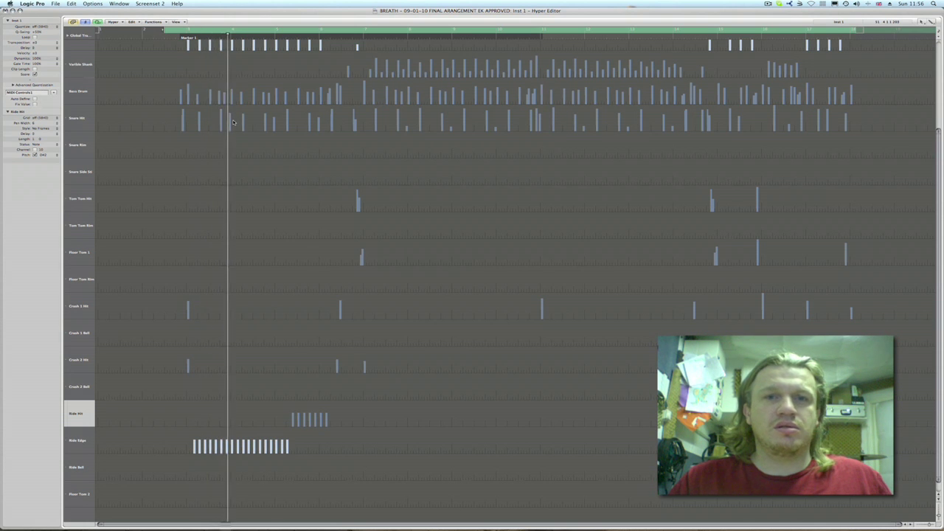
key(alt+Up)
click(382, 435)
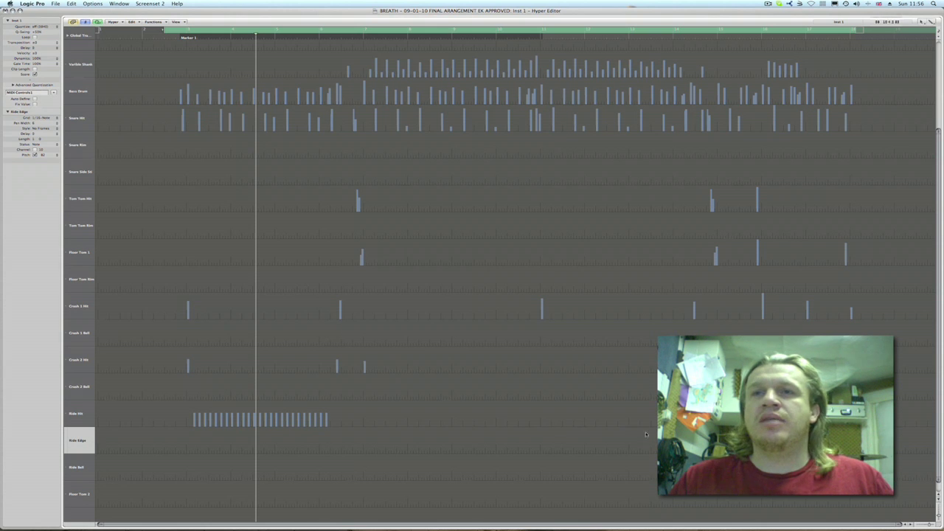
Step: Check the empty Snare Rim lane, then recall Screenset 1 to return to the Arrange window
click(77, 146)
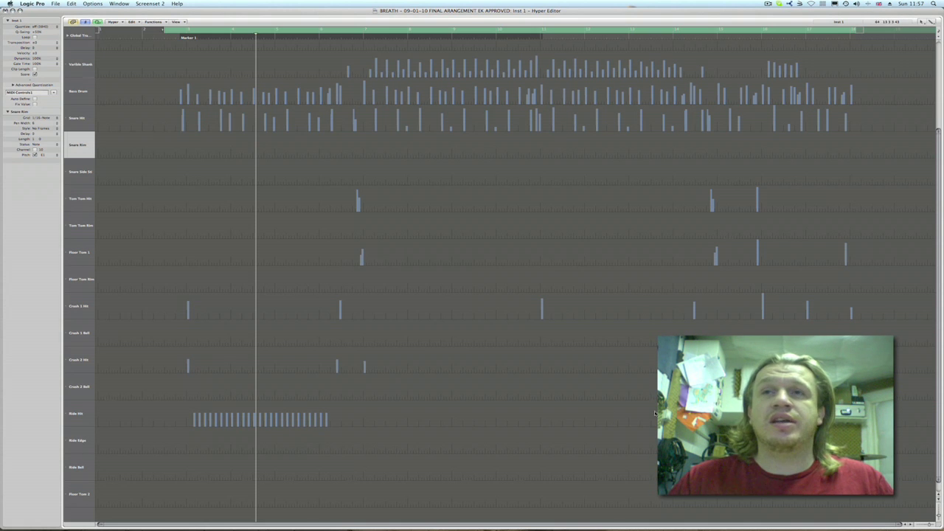
scroll(618, 364, down, 1)
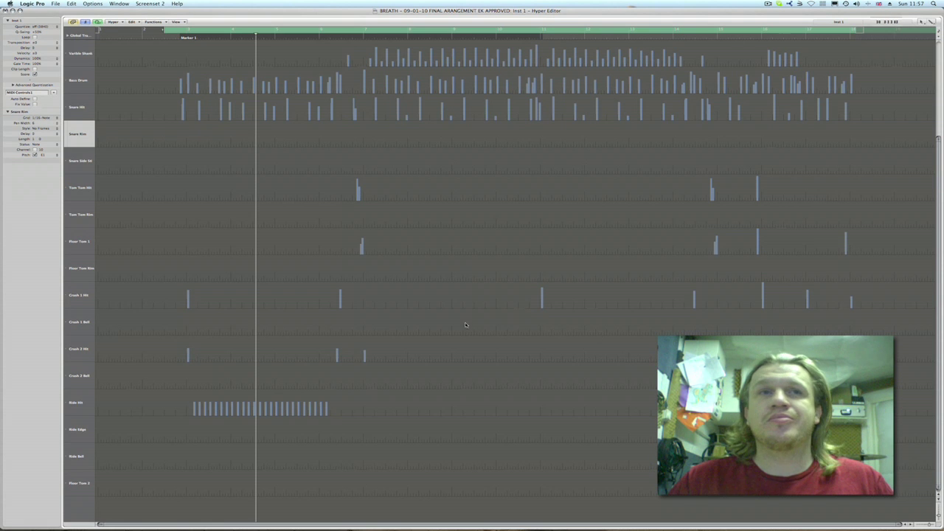
scroll(487, 324, up, 3)
scroll(487, 324, down, 3)
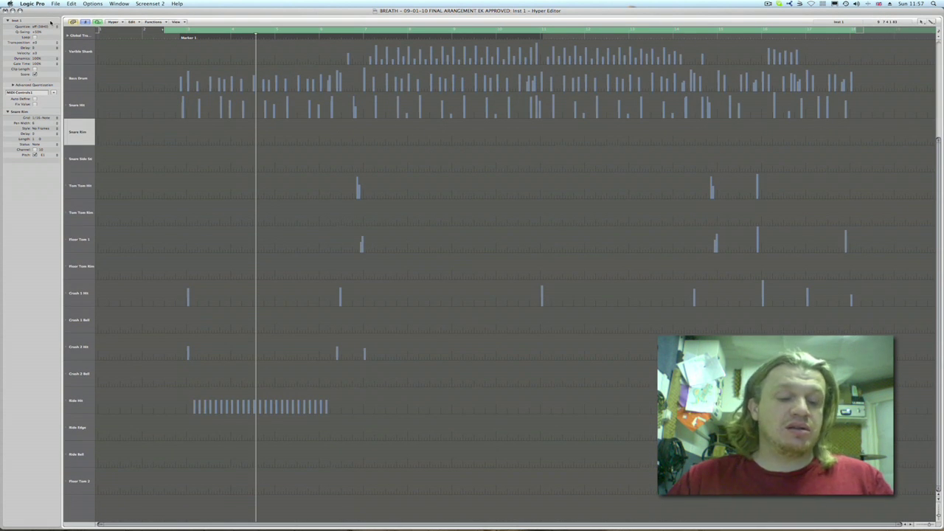
key(1)
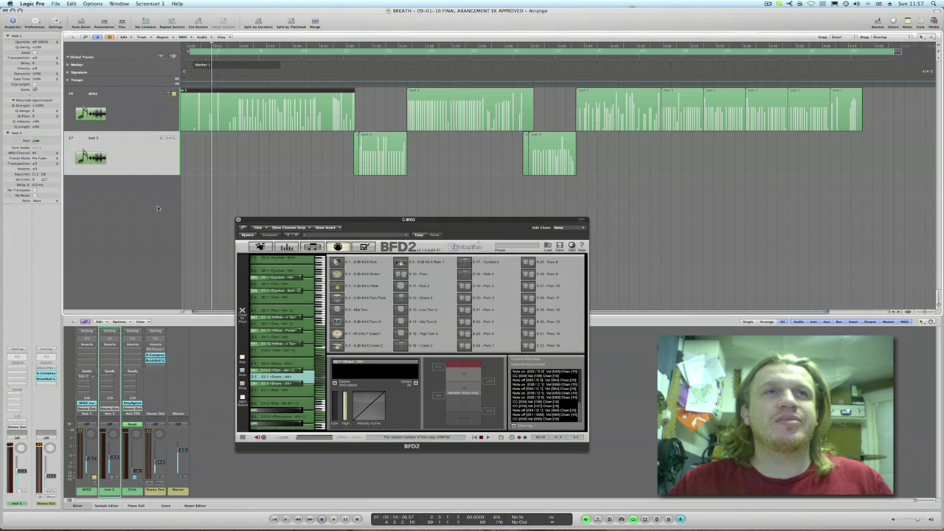
Step: Nudge the BFD2 window, showing its key-mapping page, a little to the right
drag(302, 223, 310, 219)
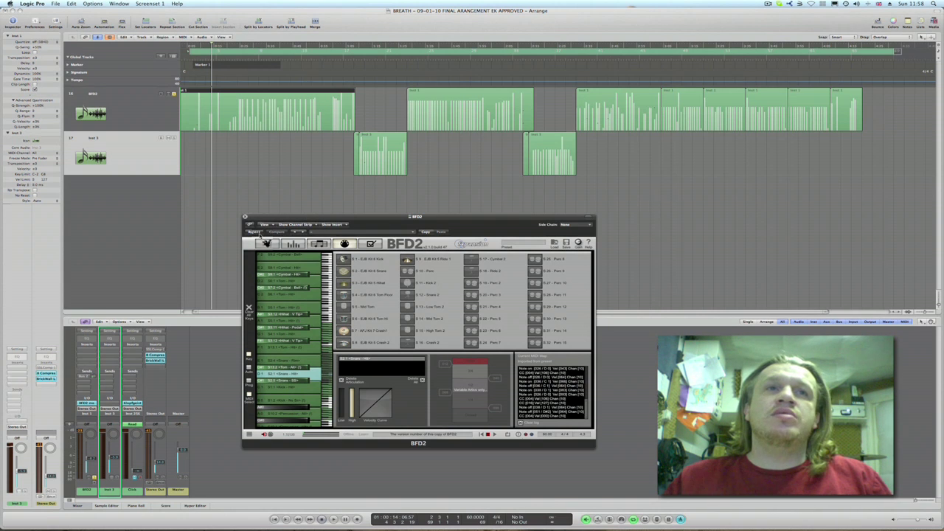
Step: Return BFD2 to its Kit page and move its window further right
click(267, 244)
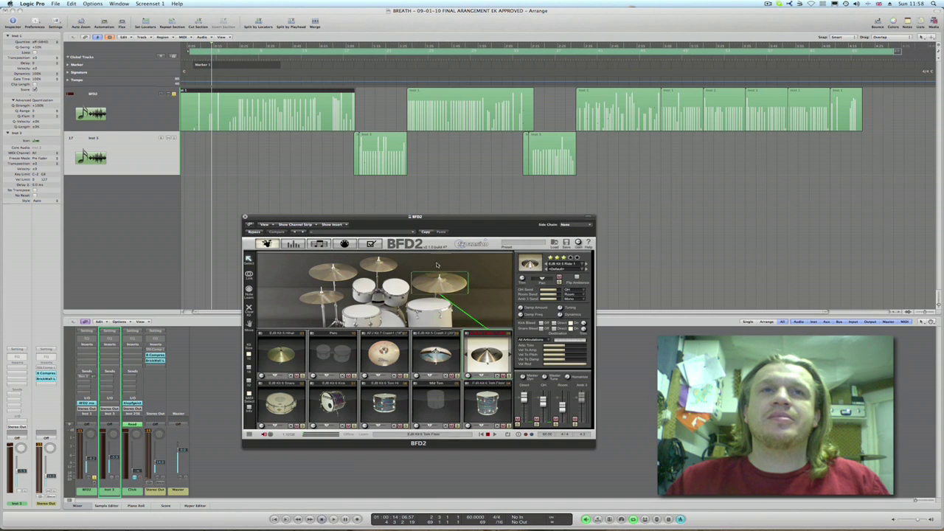
drag(416, 218, 443, 218)
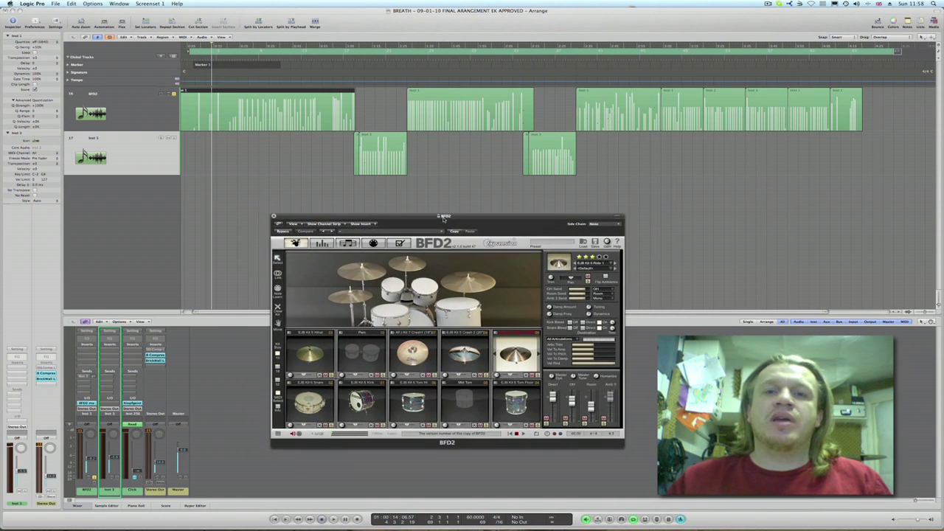